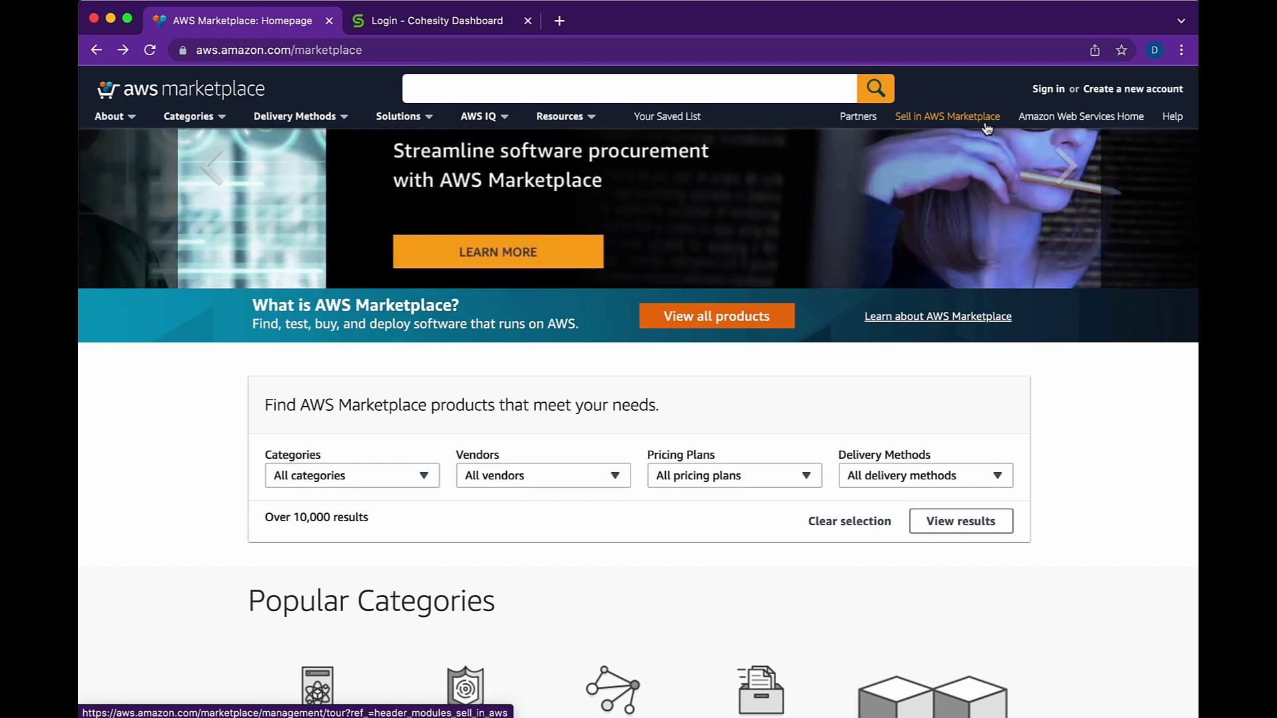
- Search AWS Marketplace for 'cohesity' and open the Cohesity DataProtect listing
click(612, 88)
text(cohesity)
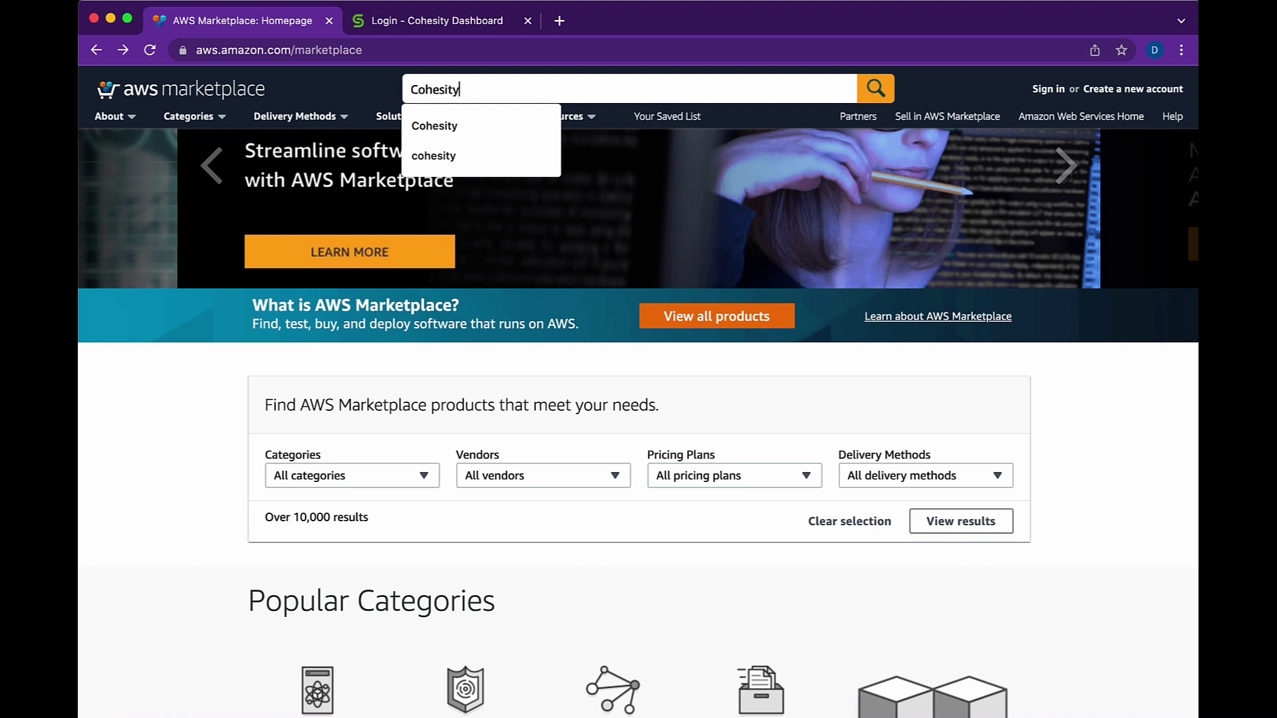
click(875, 88)
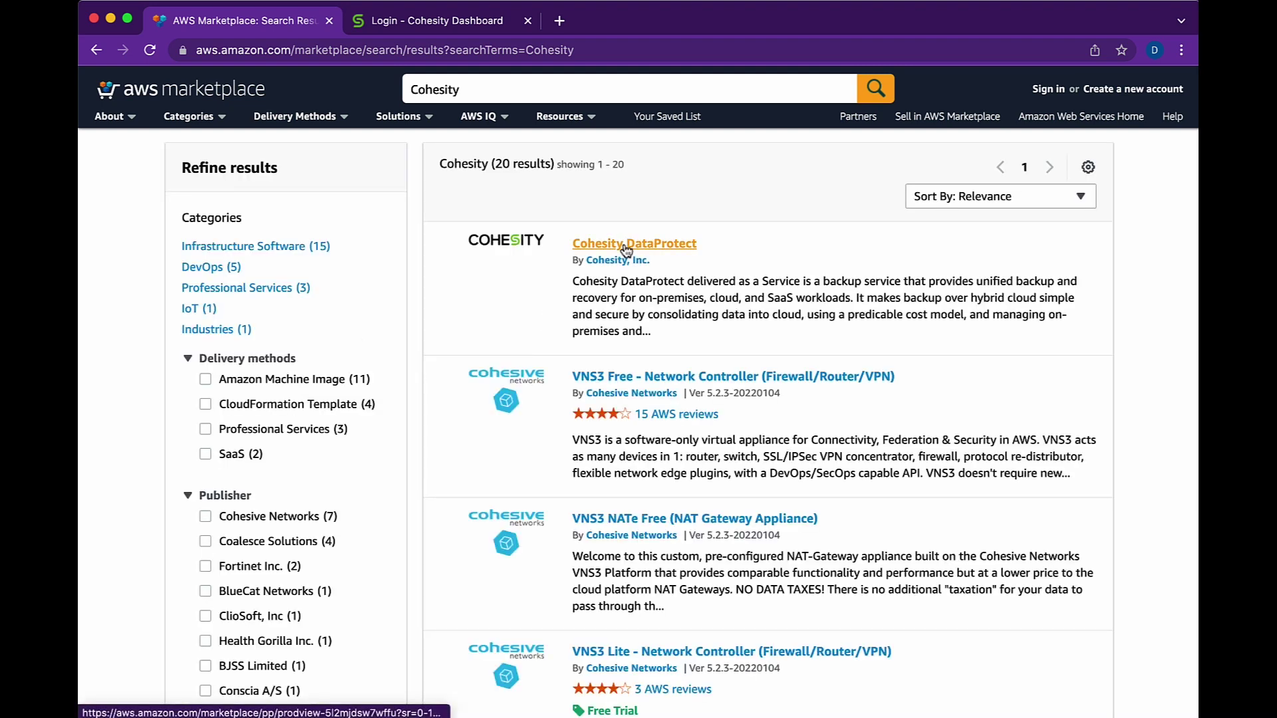
click(625, 247)
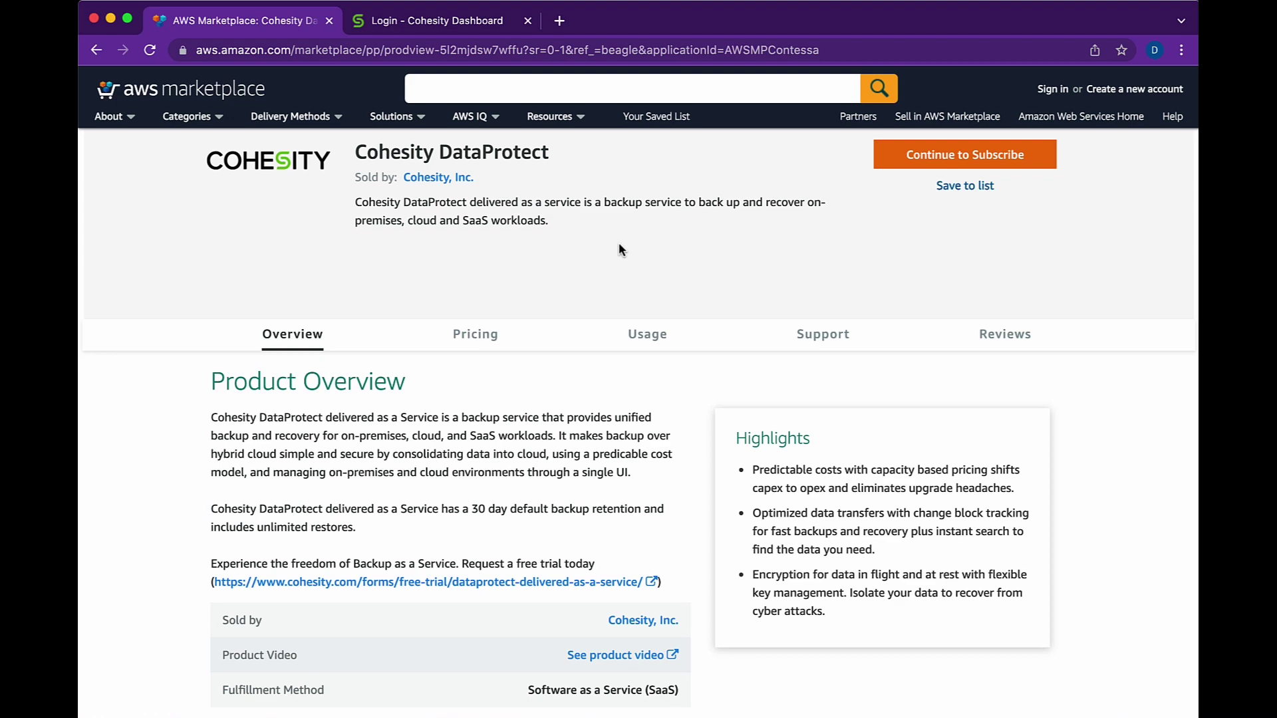
- Review the Cohesity DataProtect pricing and usage details, then continue to subscribe
scroll(427, 424, down, 6)
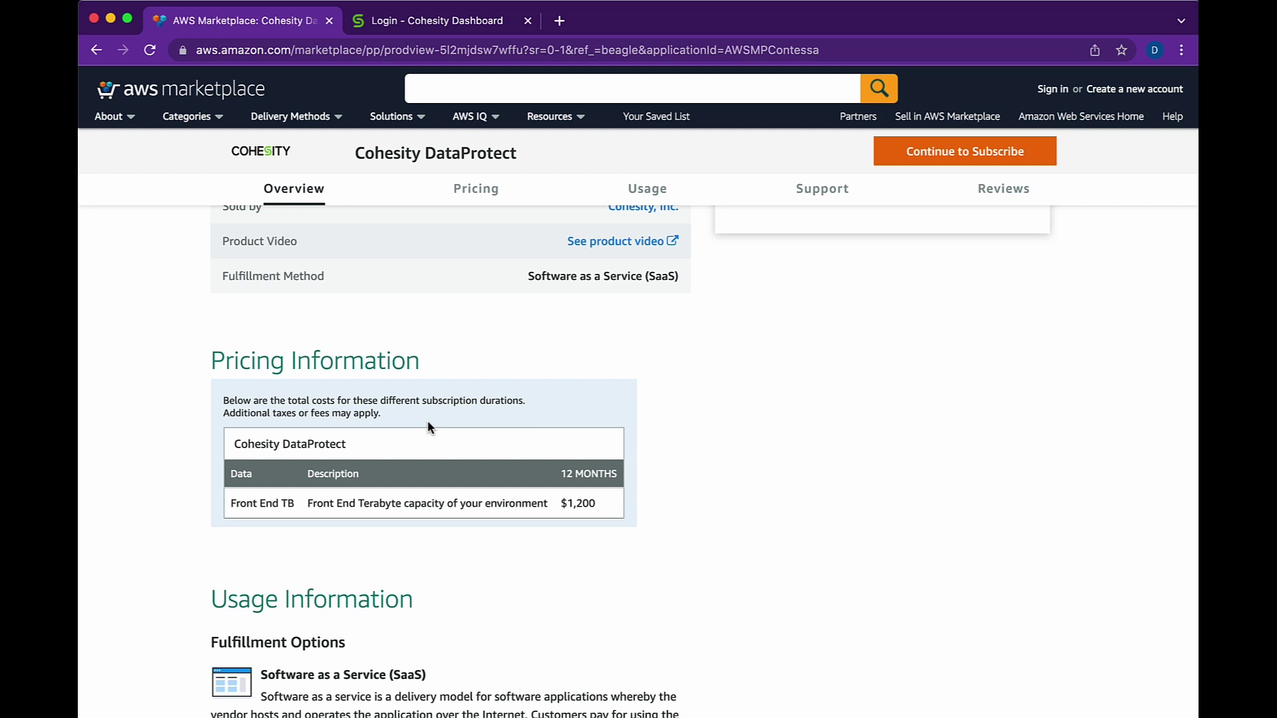
scroll(428, 425, down, 5)
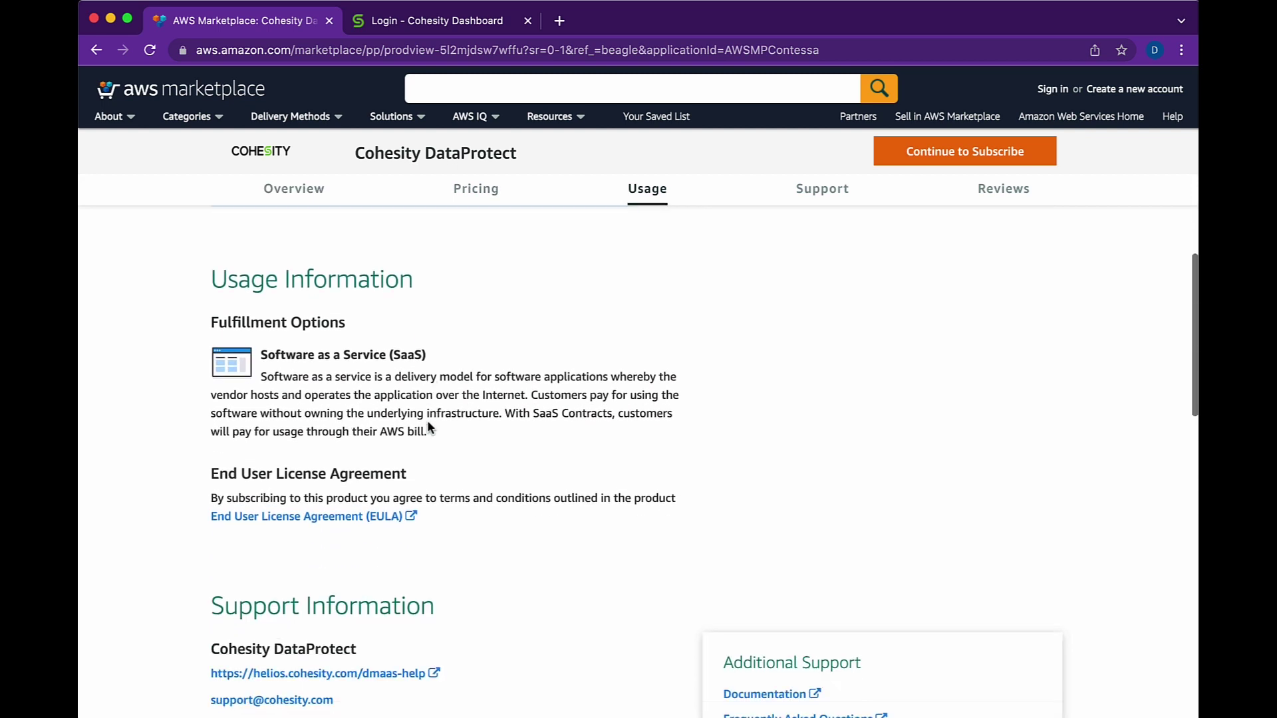
scroll(428, 429, down, 1)
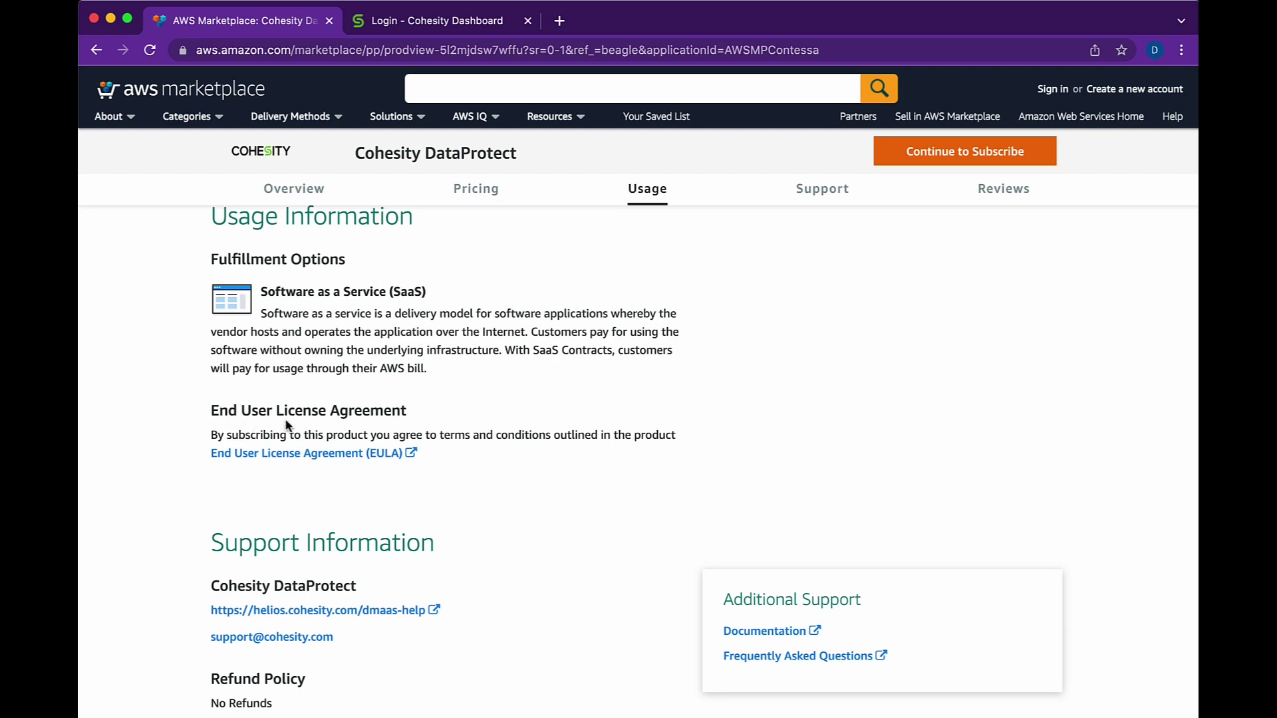
scroll(285, 424, up, 15)
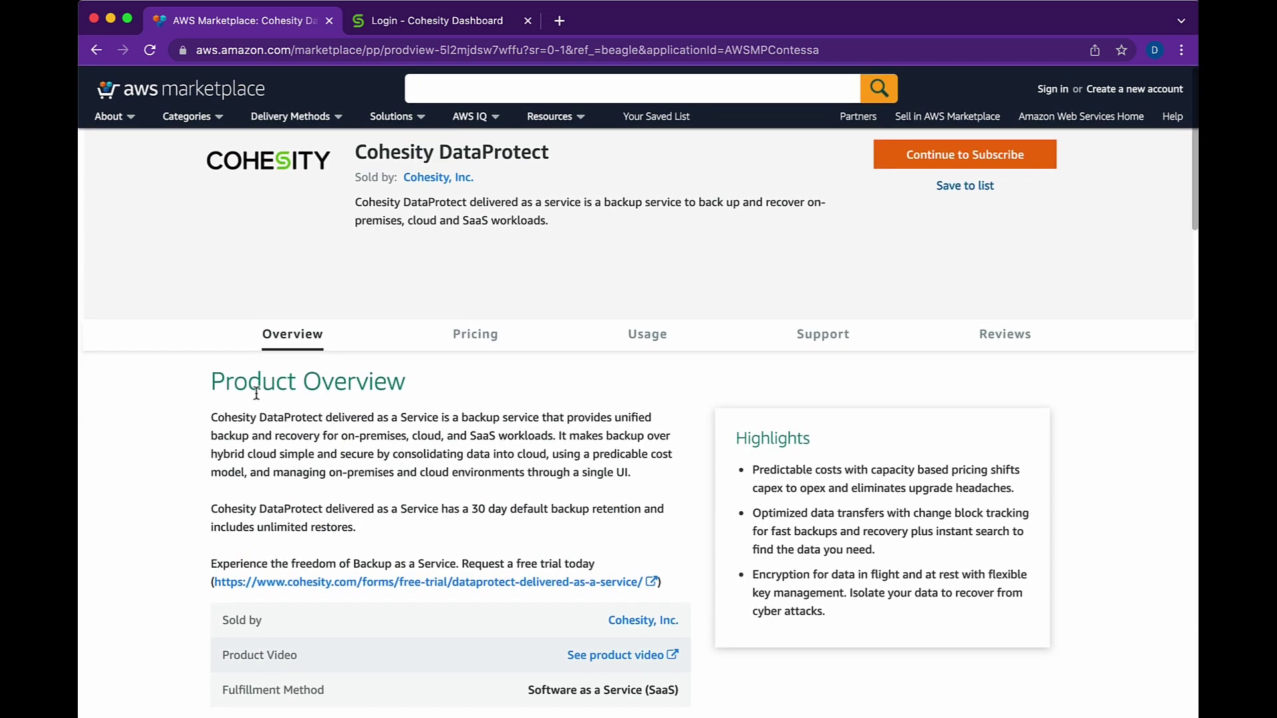
click(921, 159)
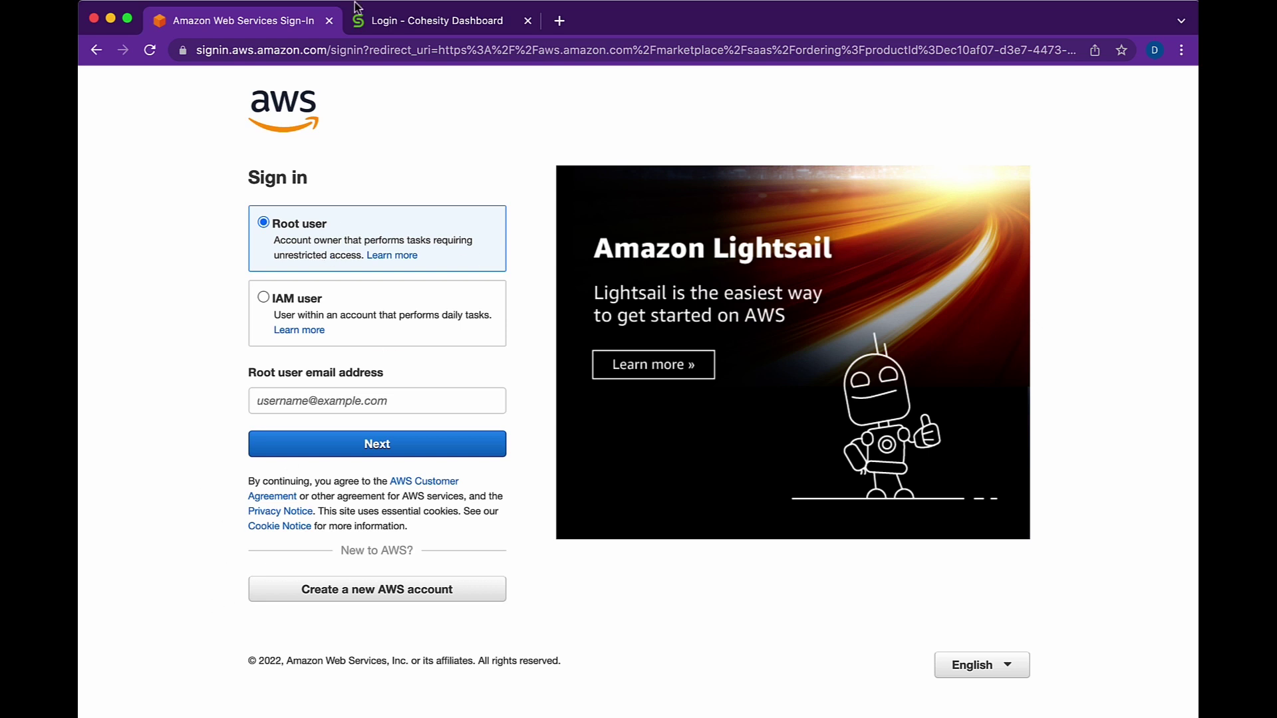
- Switch to the Login - Cohesity Dashboard browser tab
click(391, 25)
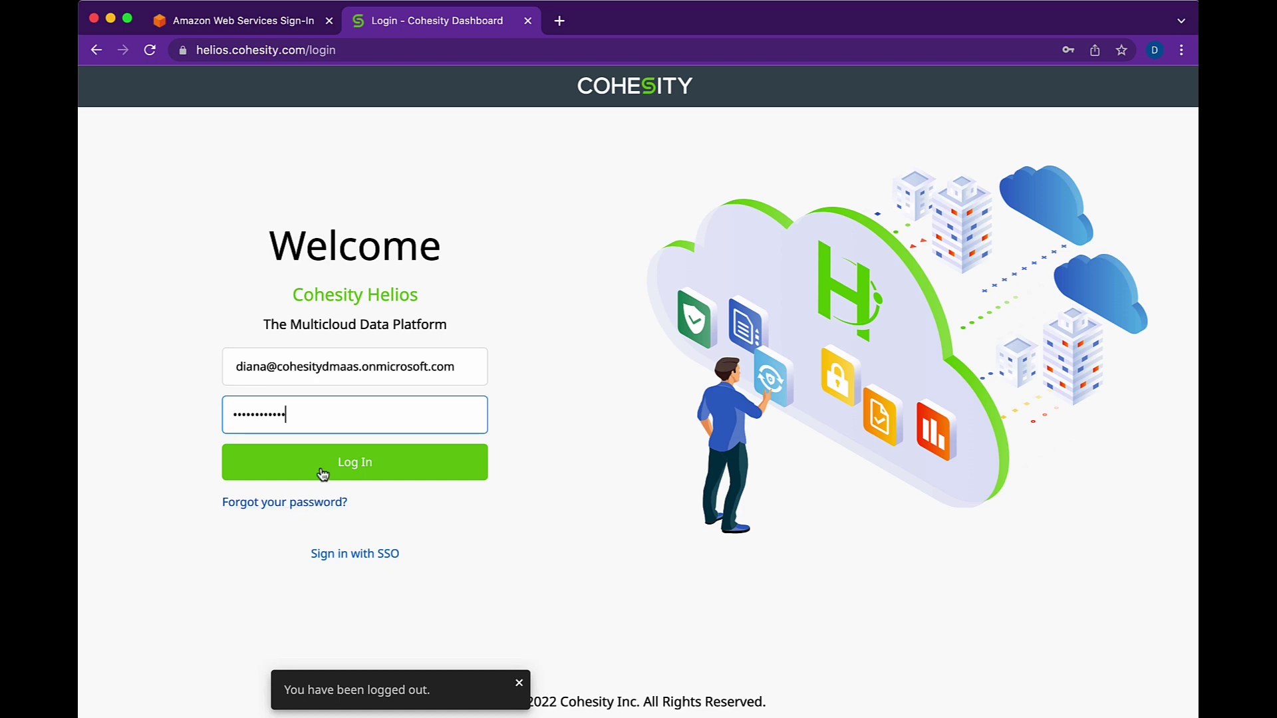
- Log in to Cohesity Helios with the prefilled credentials
click(359, 554)
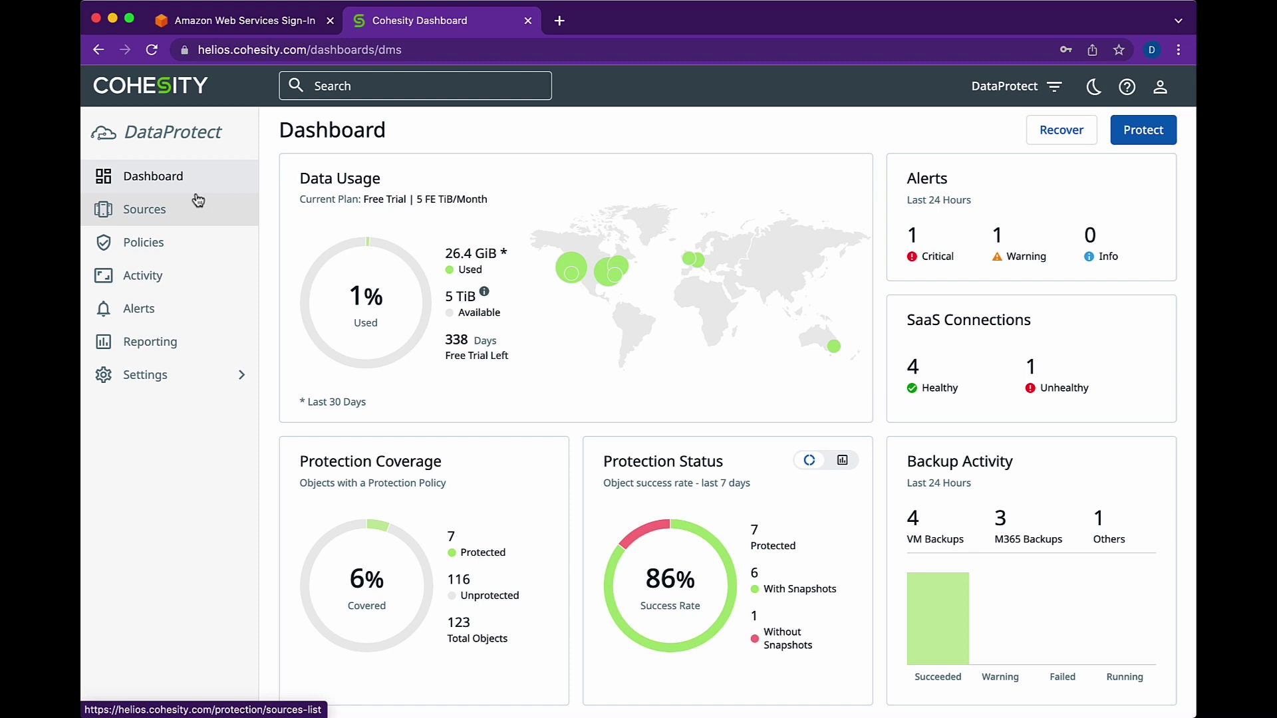
- Go to Sources and open the Register dropdown of source types
click(162, 213)
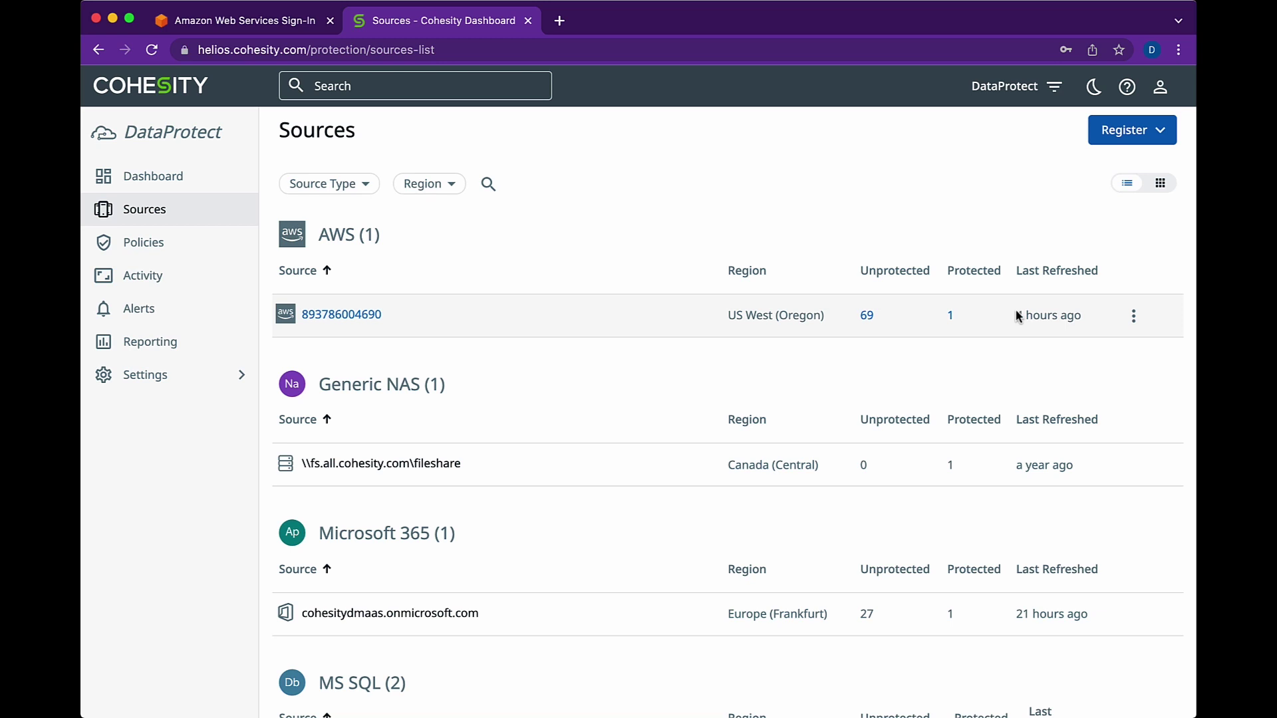
click(1140, 139)
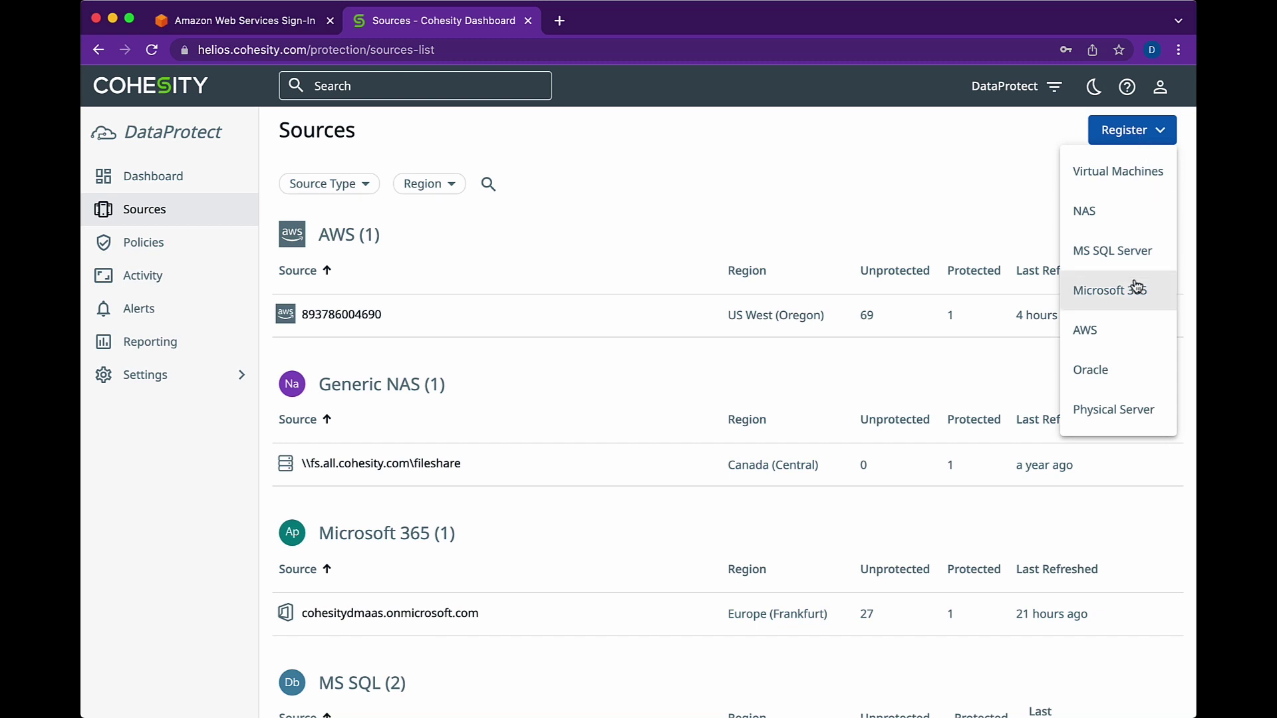
- Start a Microsoft 365 source registration and paste the service account username and password
click(1107, 292)
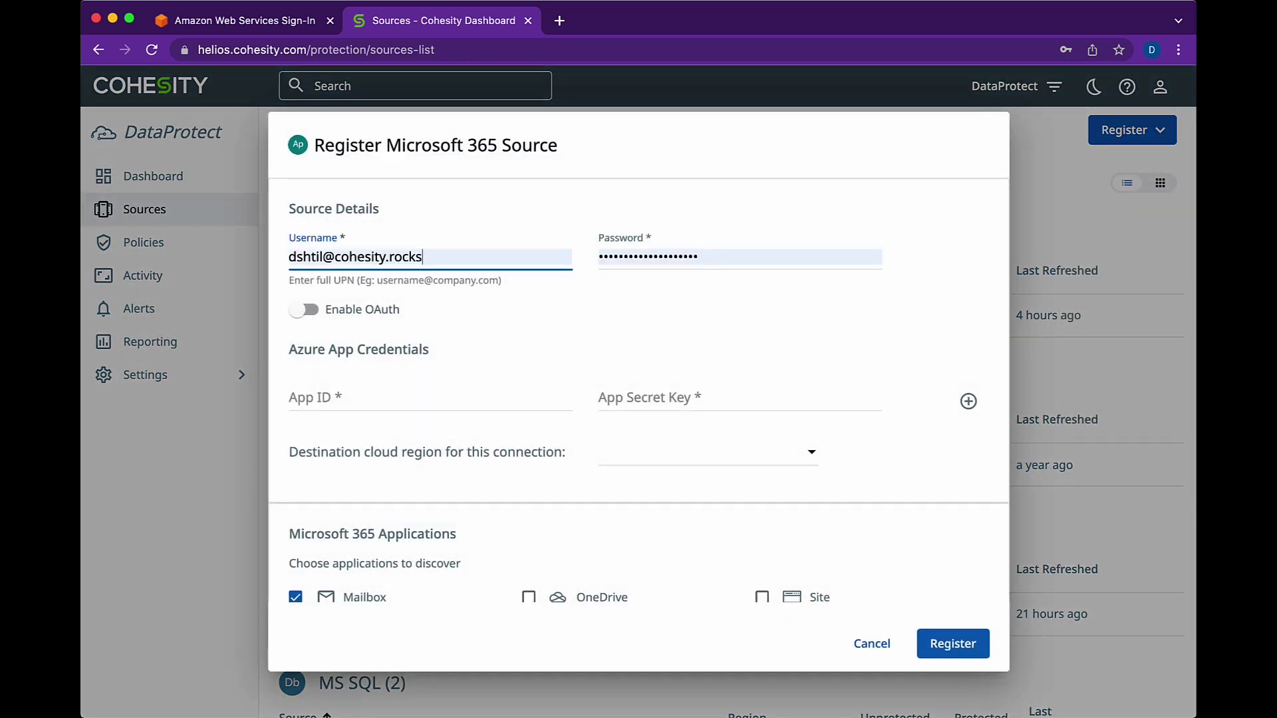
key(super+Tab)
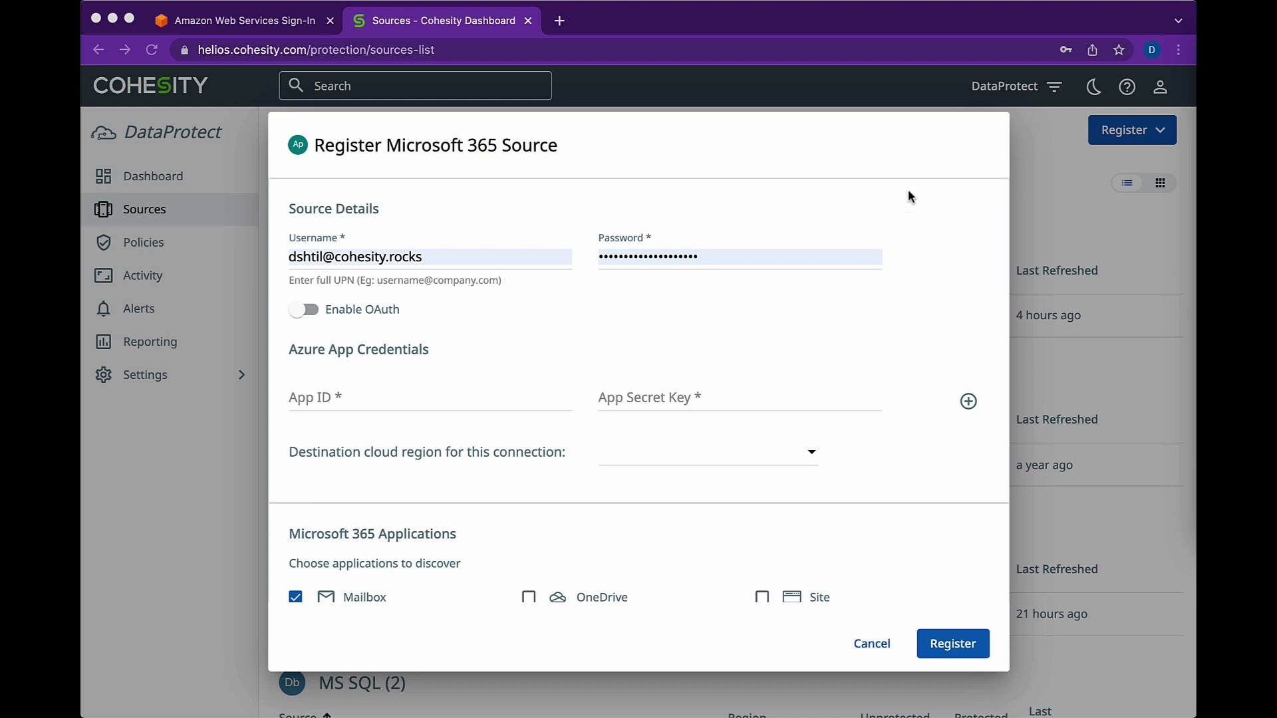
click(419, 251)
drag(424, 256, 284, 253)
key(super+v)
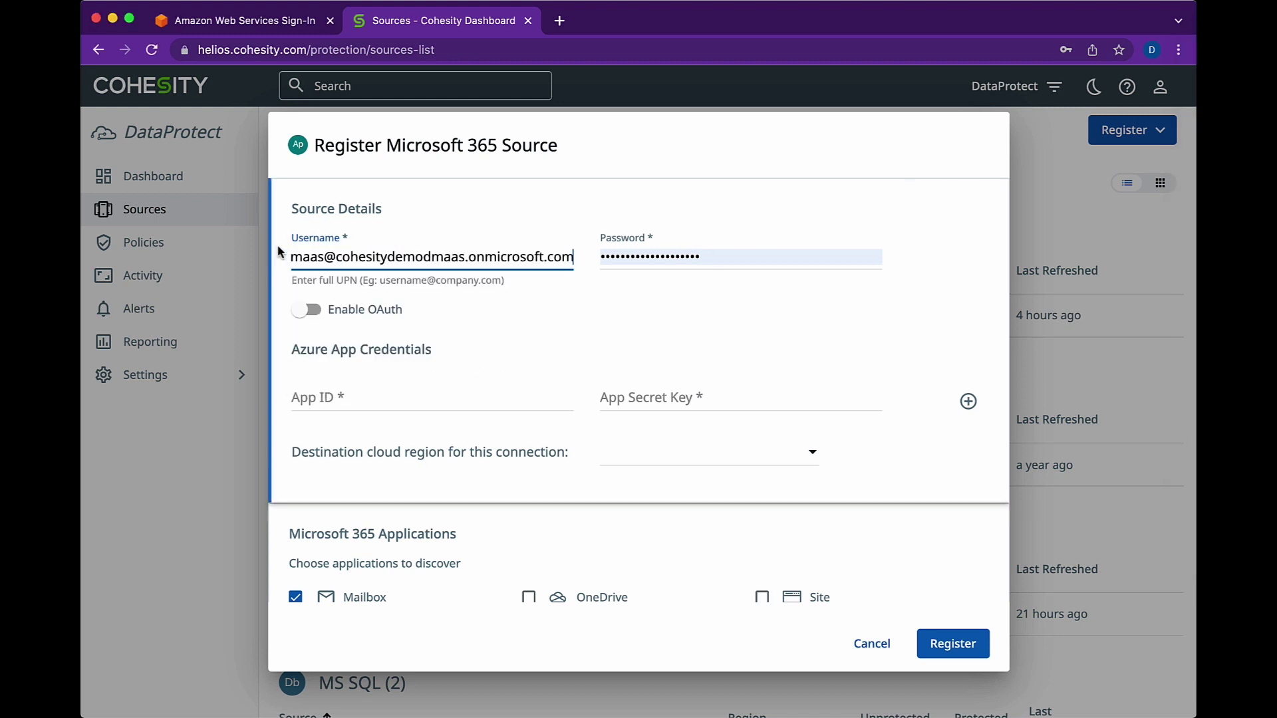
key(super+Tab)
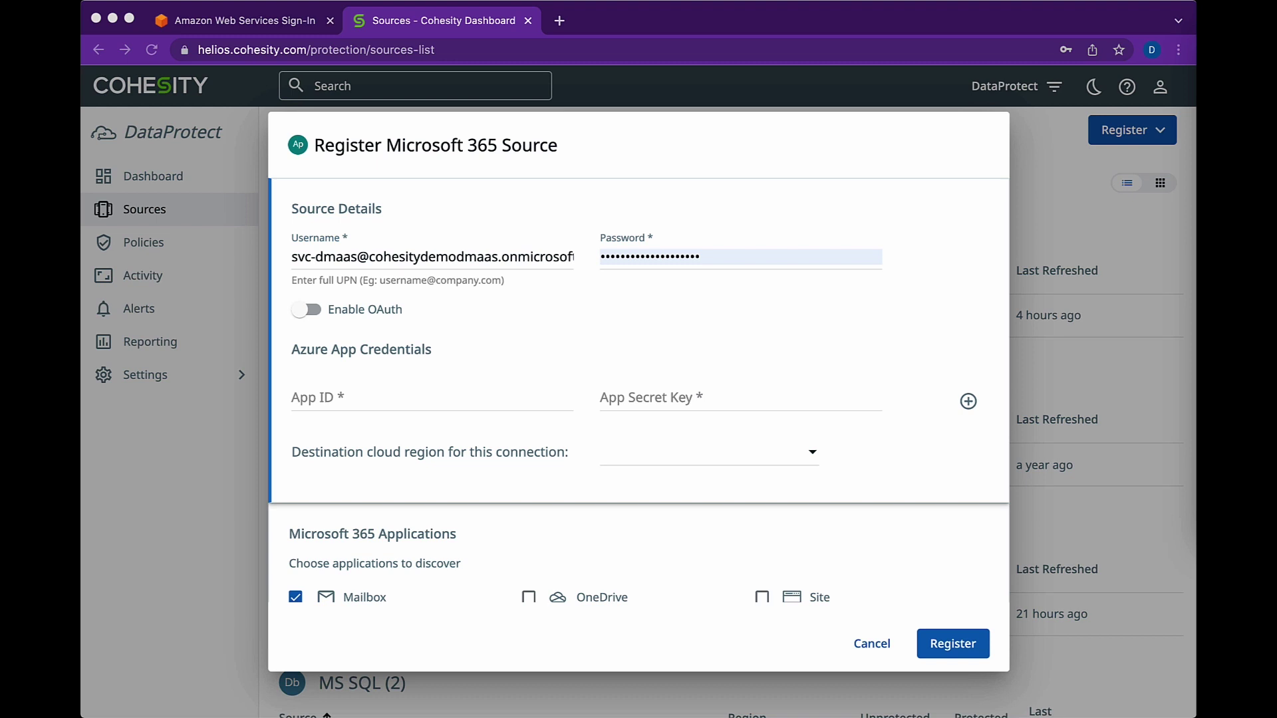
click(685, 256)
key(super+a)
key(super+v)
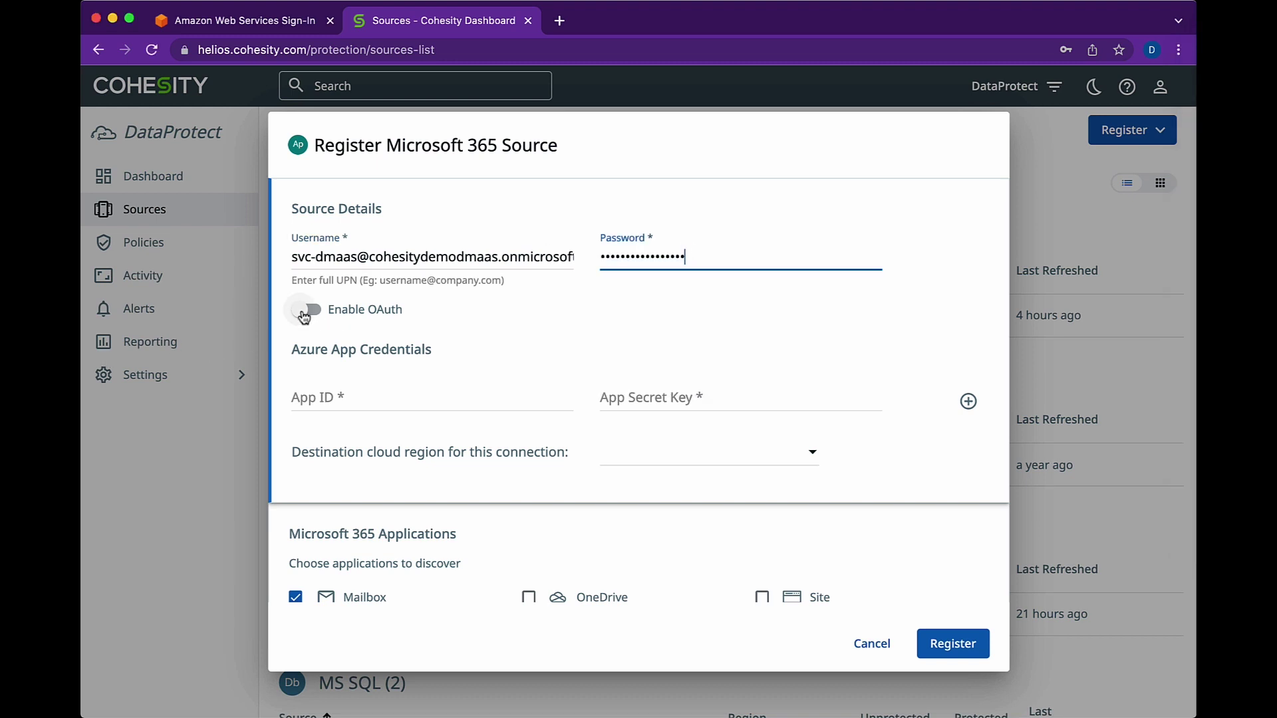
- Turn on OAuth and paste the Azure App ID and App Secret Key
click(304, 312)
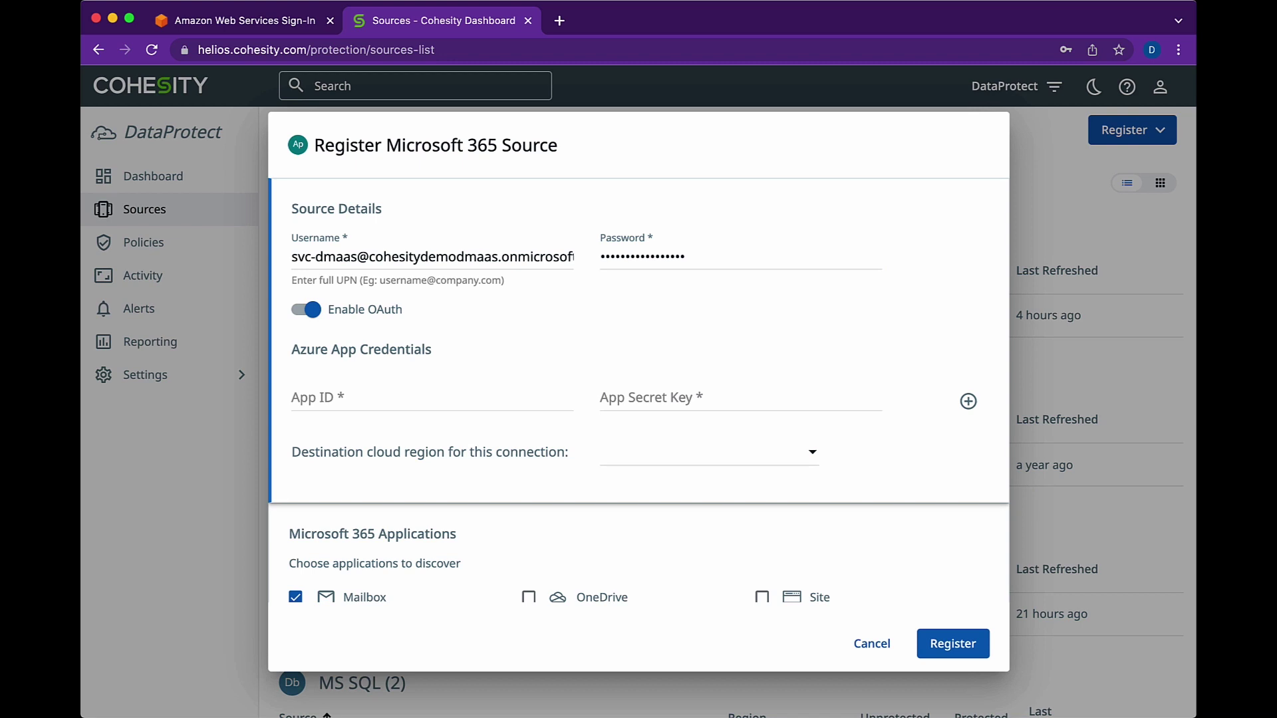
key(super+Tab)
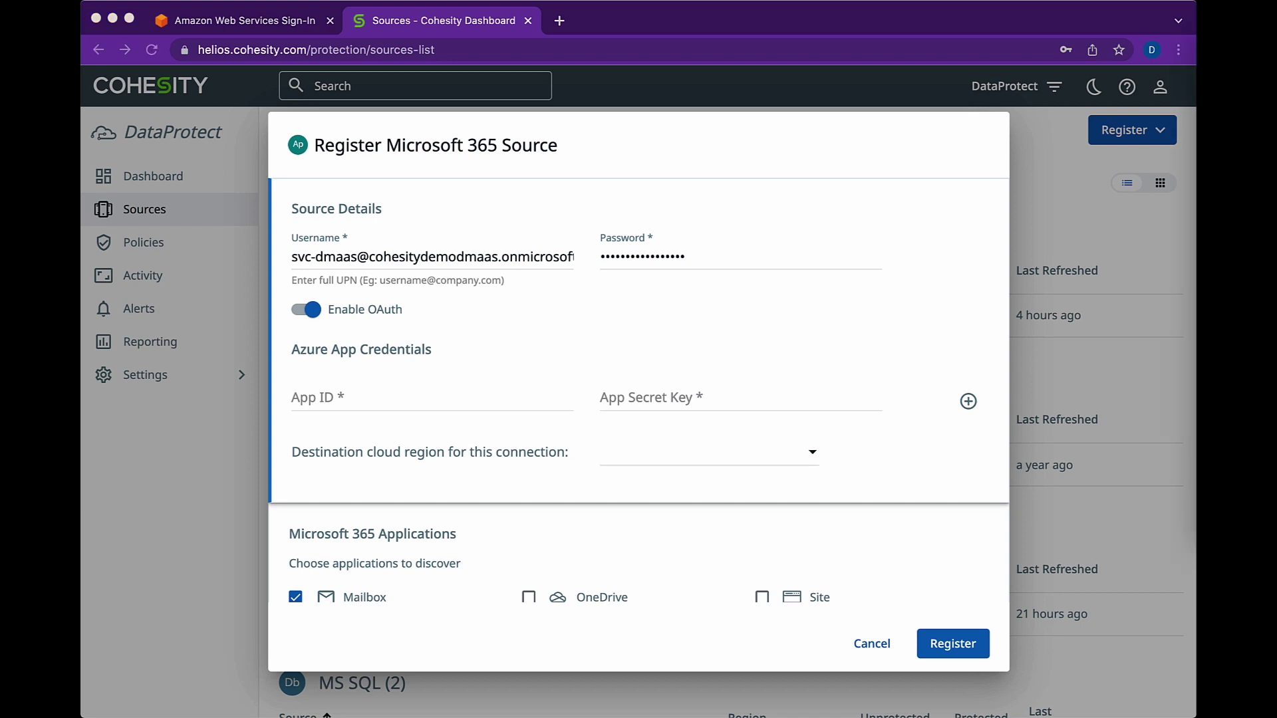
click(323, 397)
text(86a77793-ad8b-4fd9-acf2-92148706d6f0)
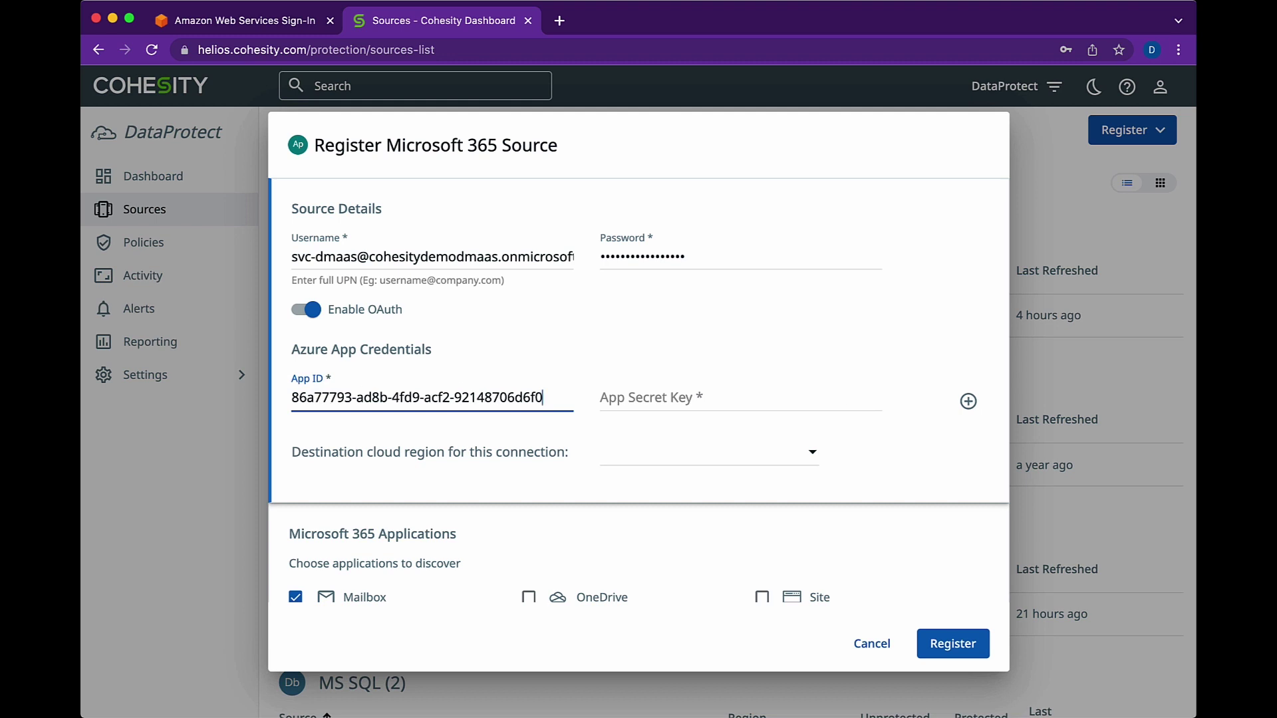
key(super+Tab)
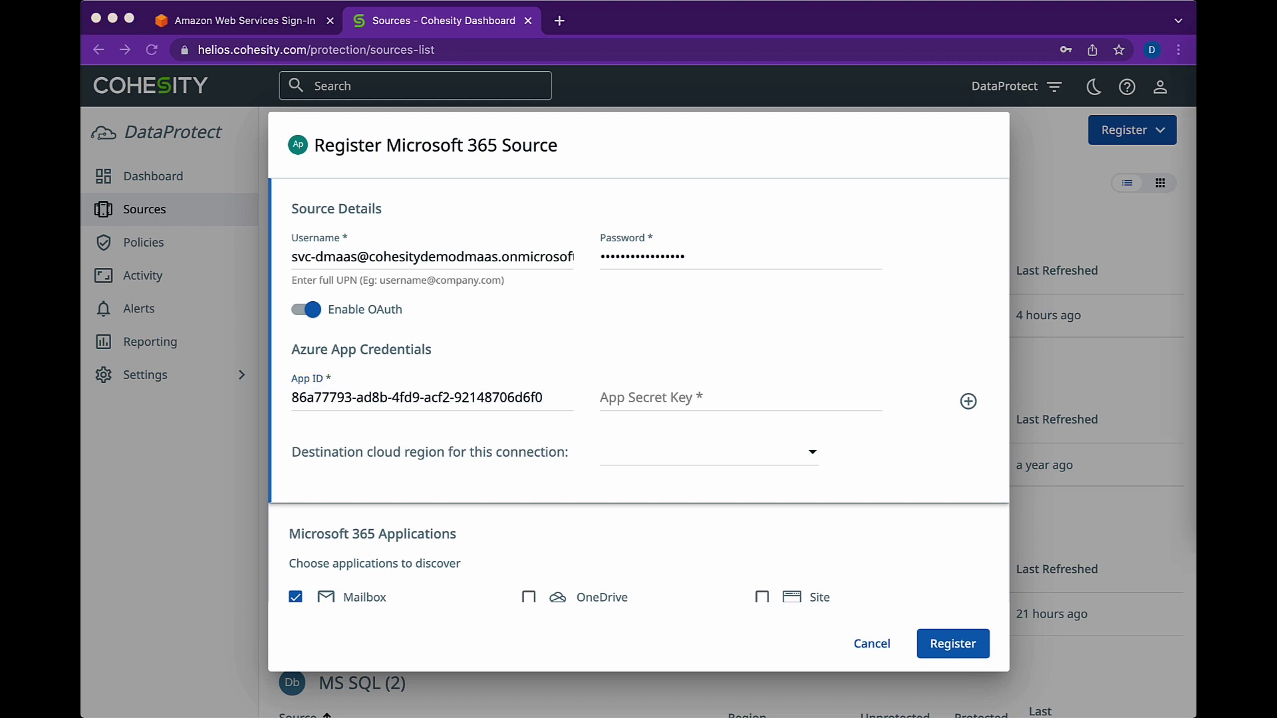
key(super+Tab)
click(615, 394)
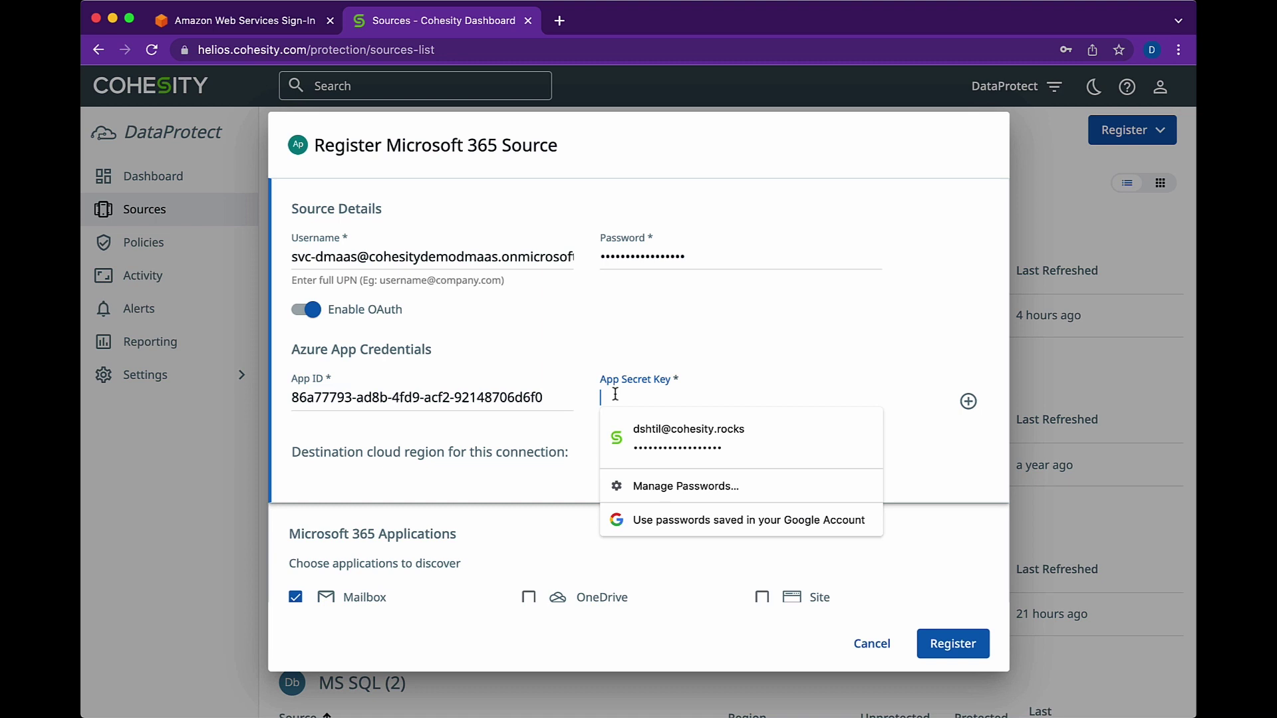
key(super+v)
- Add OneDrive, Site and Teams to discovery and set the region to US East (N. Virginia)
scroll(394, 464, down, 2)
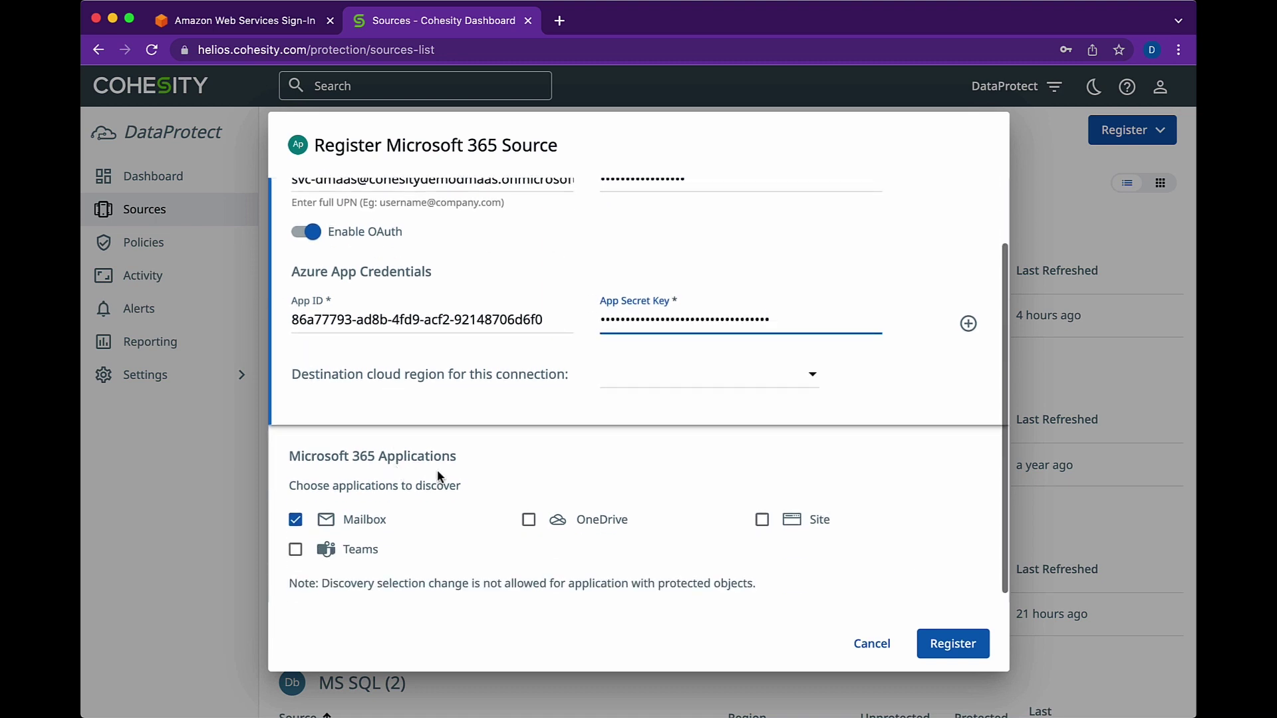
click(530, 522)
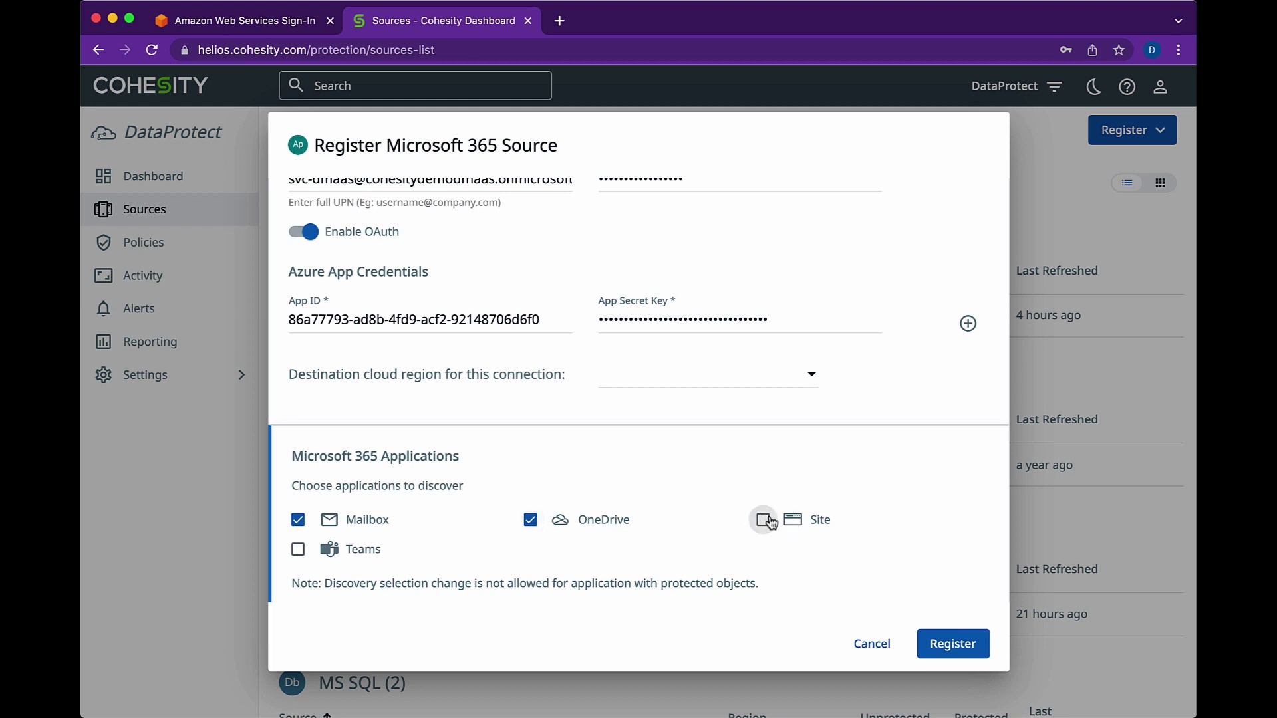
click(762, 520)
click(297, 549)
click(674, 376)
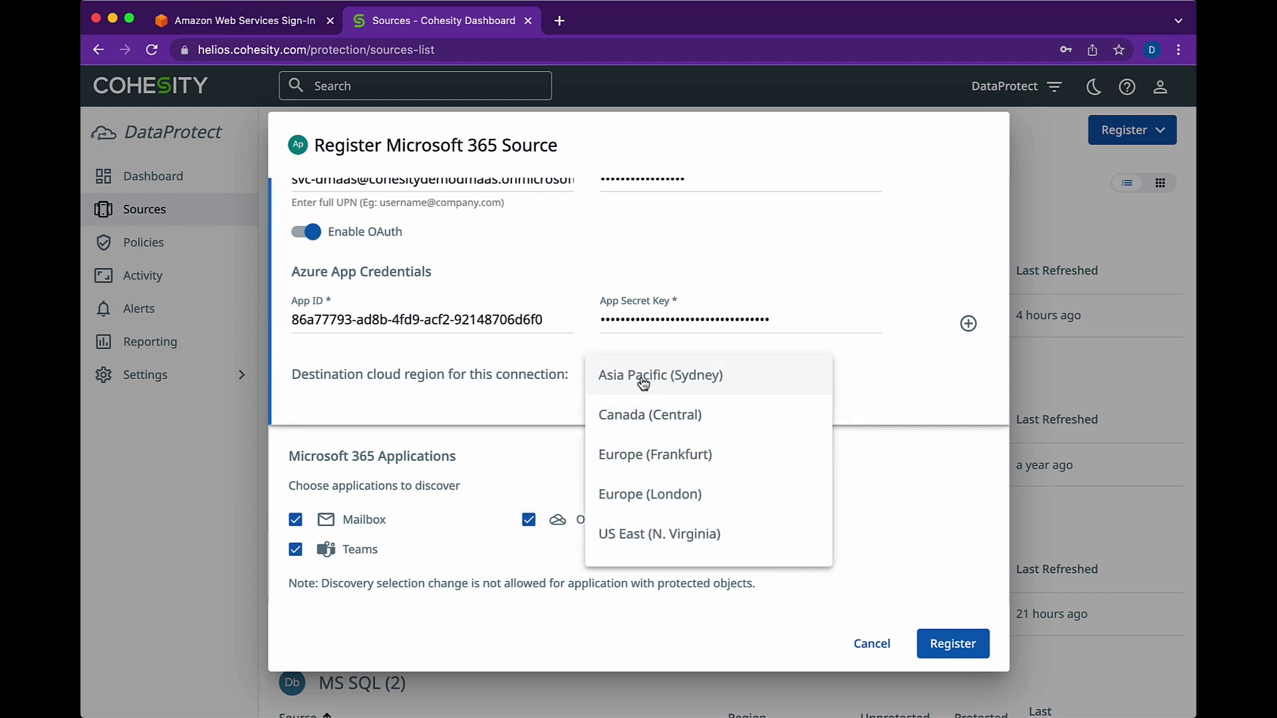
click(643, 537)
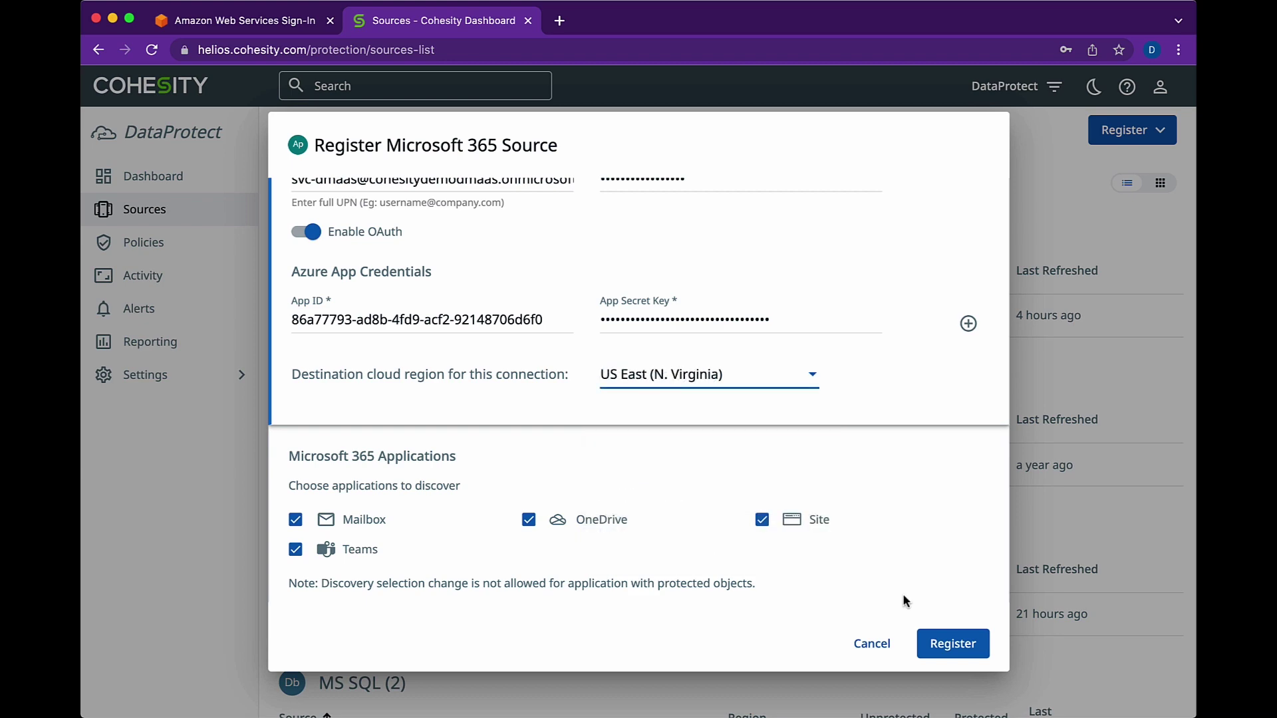
- Submit the Microsoft 365 source registration
click(941, 643)
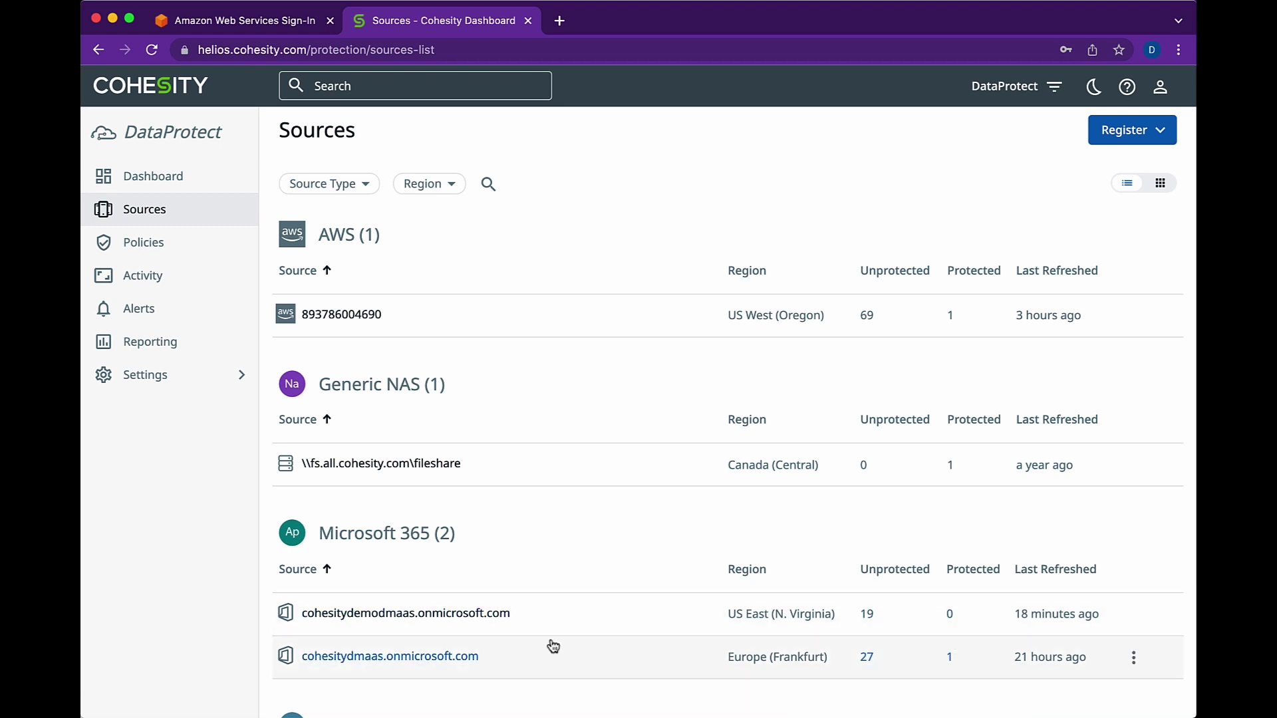
- Open cohesitydemodmaas.onmicrosoft.com and tick one user's mailbox in the Mailbox list
click(359, 613)
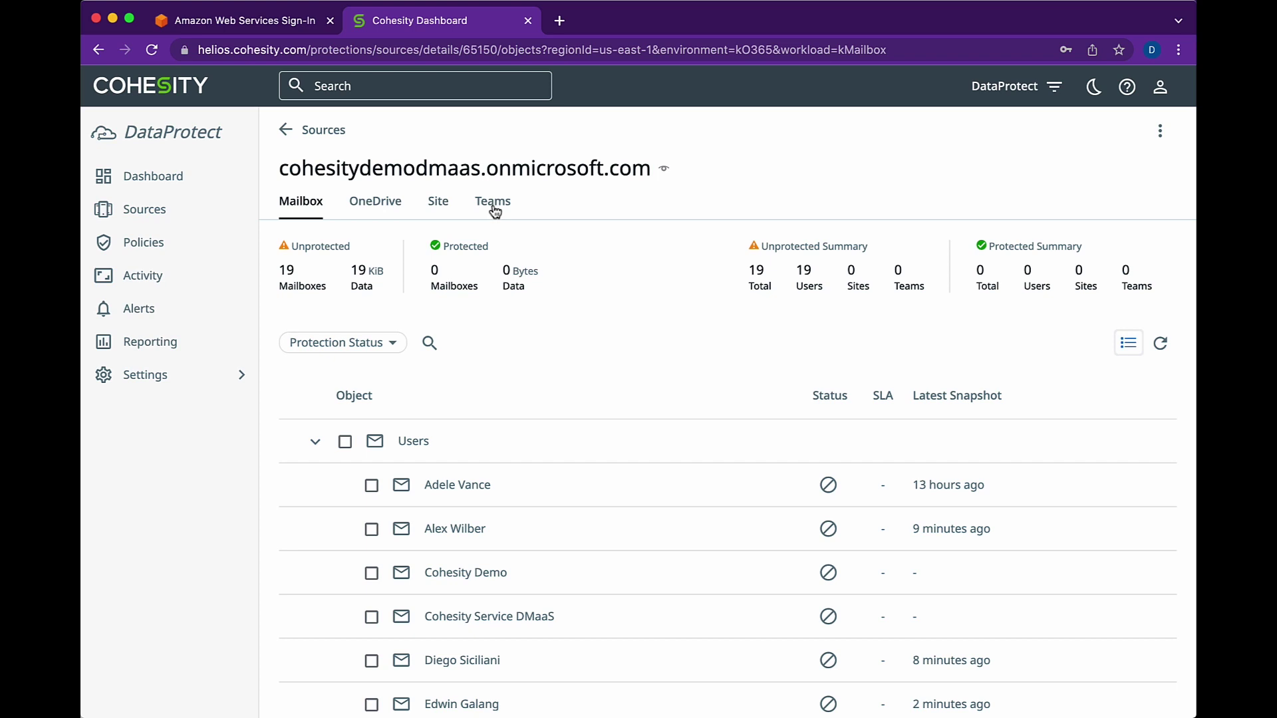
scroll(447, 445, down, 4)
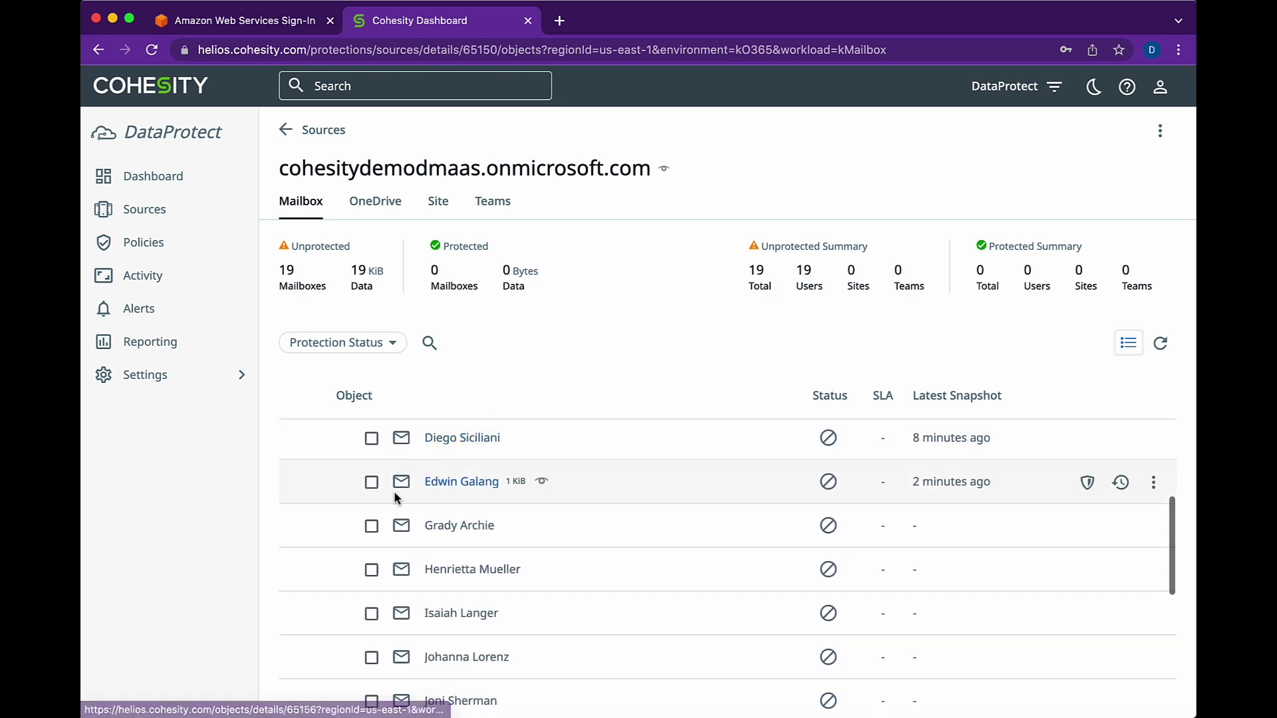
click(371, 527)
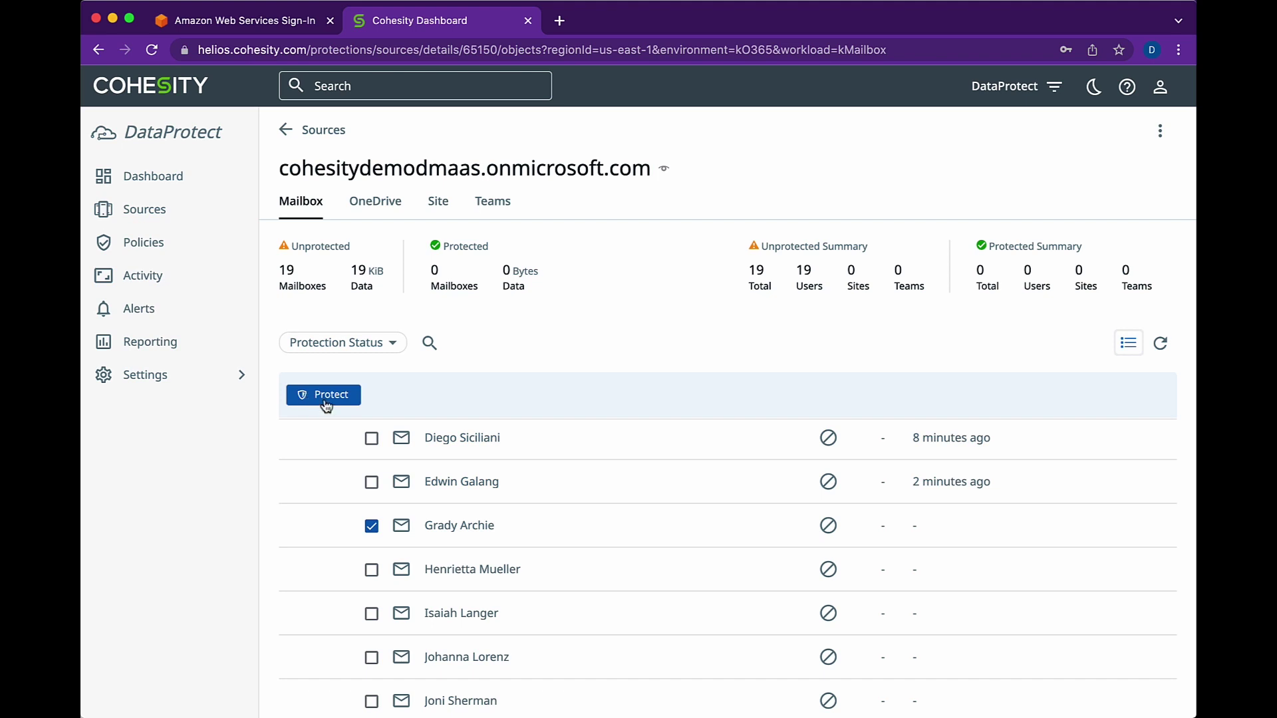
- Create a new protection for the selected mailbox using the M365 policy
click(327, 399)
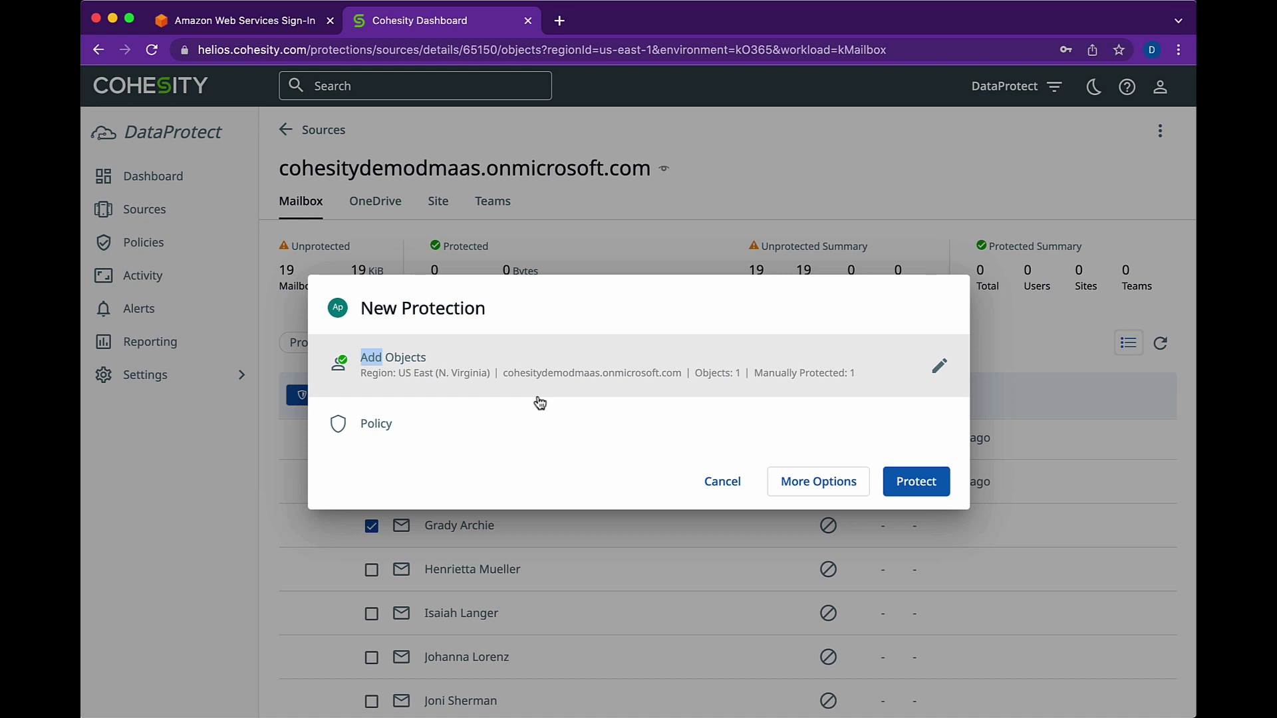
click(412, 427)
click(650, 445)
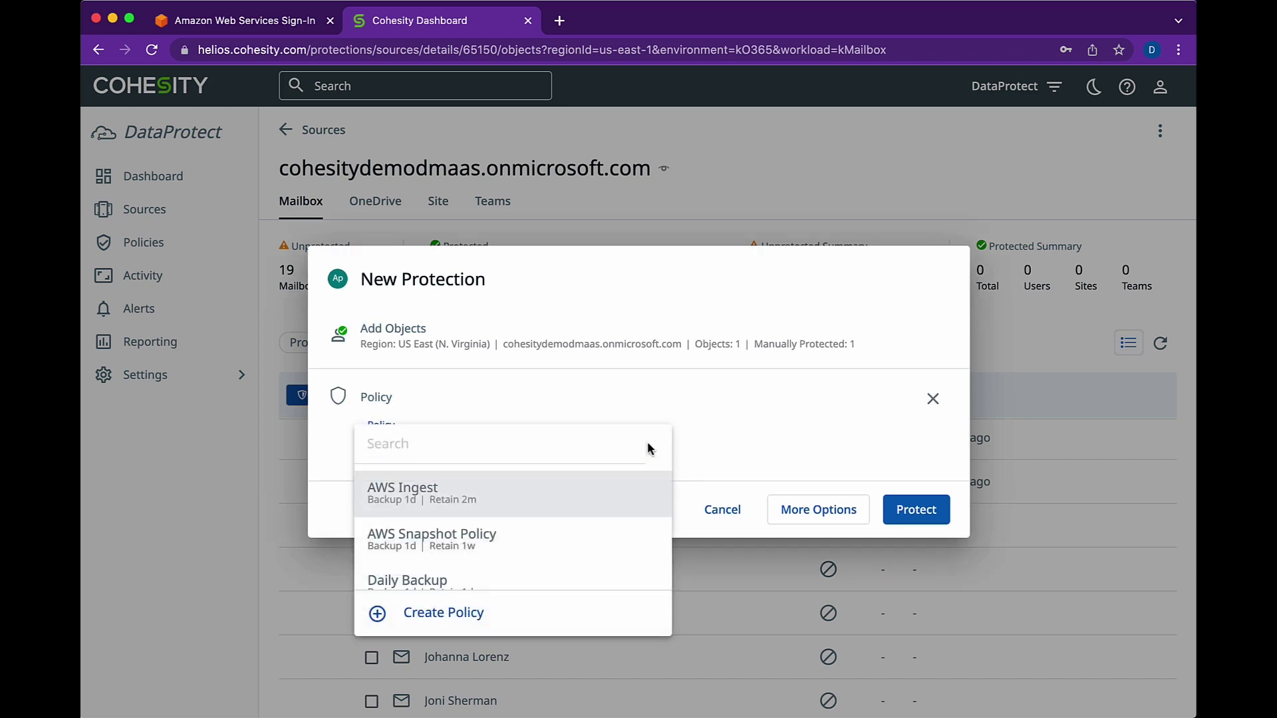
scroll(449, 534, down, 3)
scroll(451, 533, down, 2)
click(448, 517)
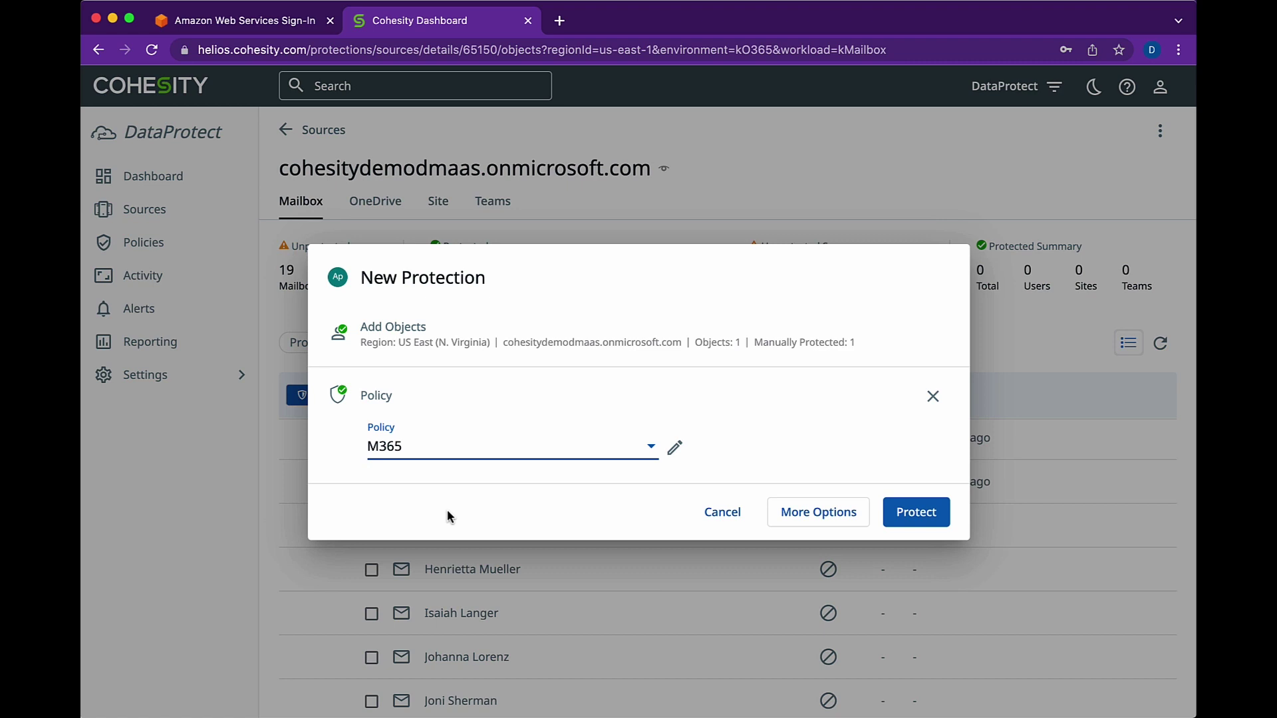
click(928, 522)
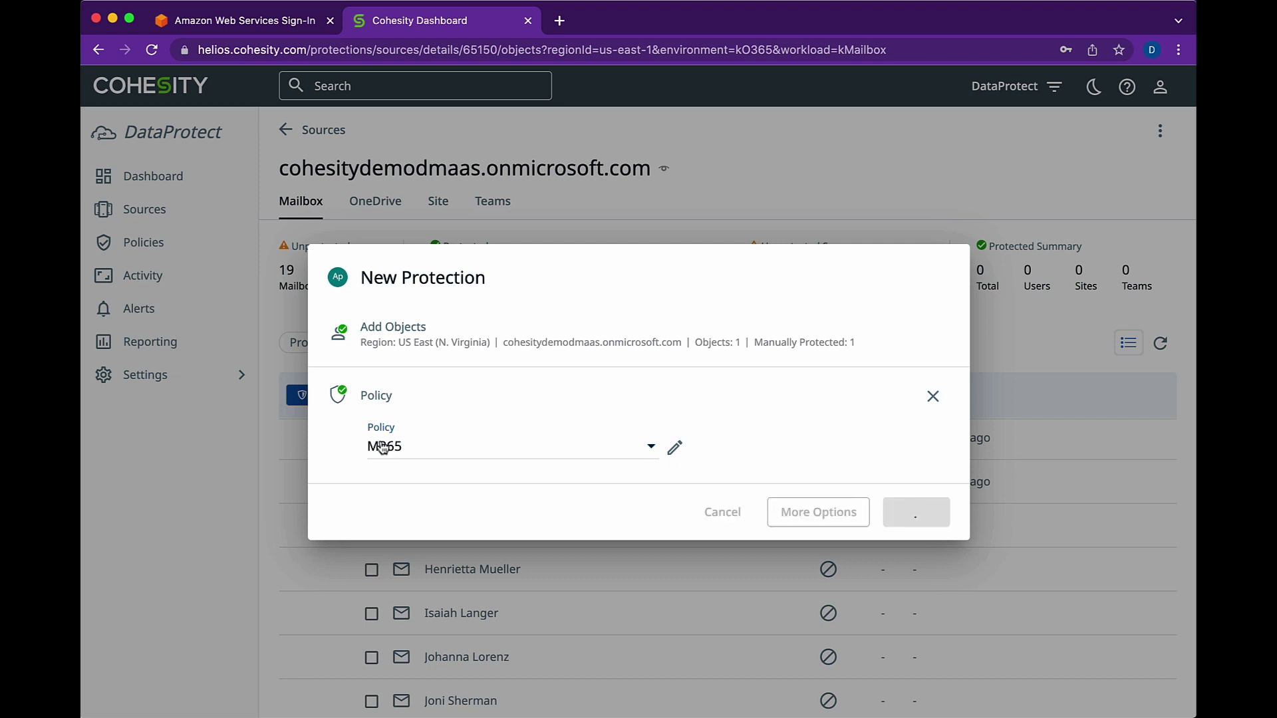
- Return to Sources and confirm cohesitydemodmaas.onmicrosoft.com shows 1 protected, 18 unprotected
scroll(301, 459, down, 2)
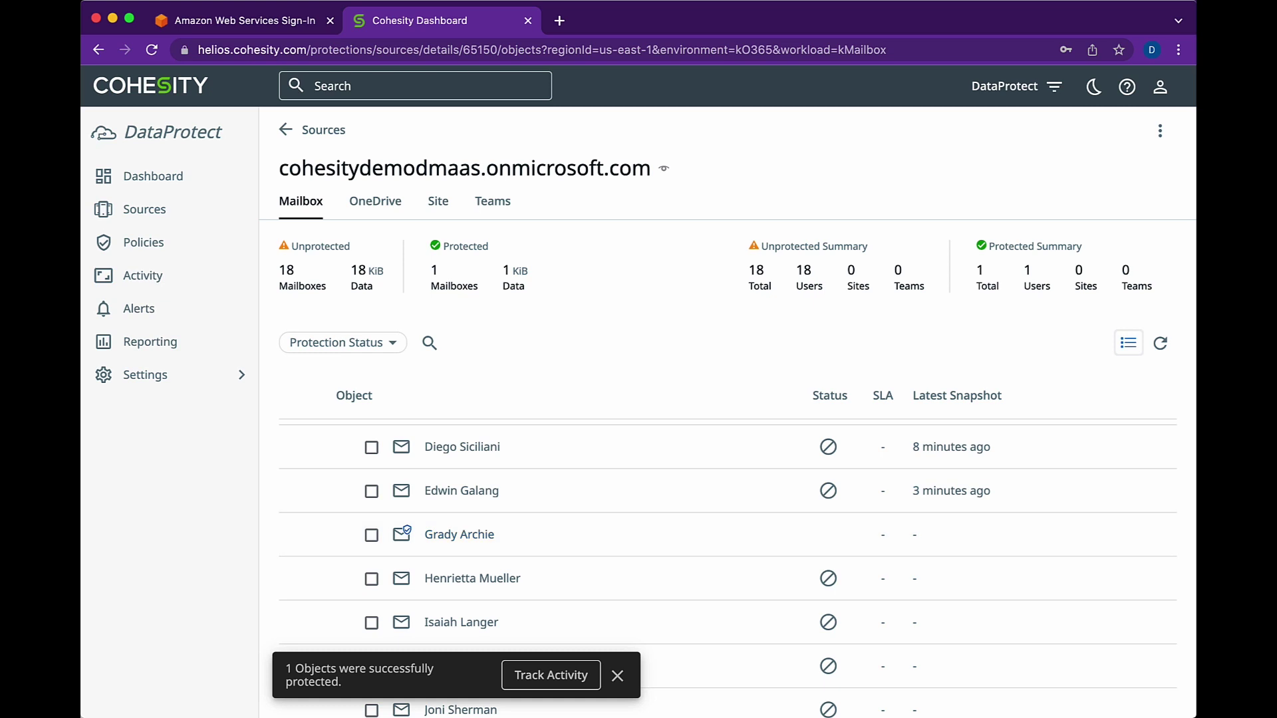
click(145, 212)
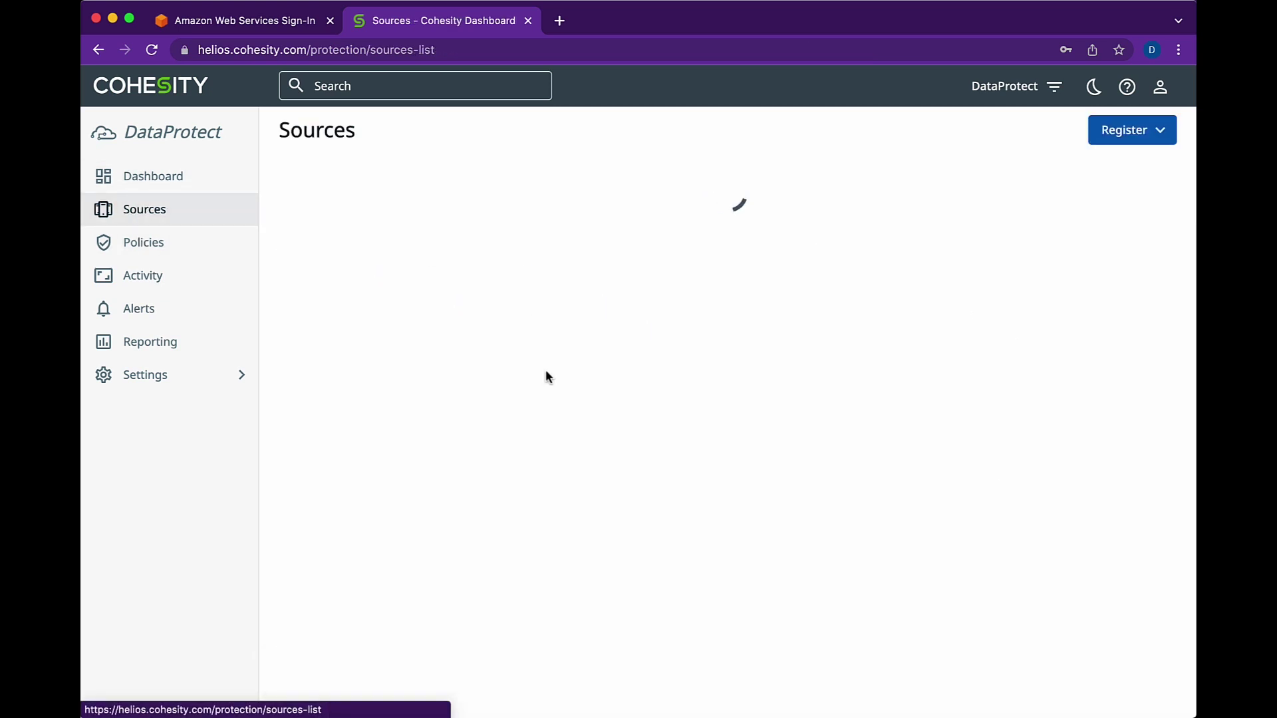
scroll(475, 539, down, 1)
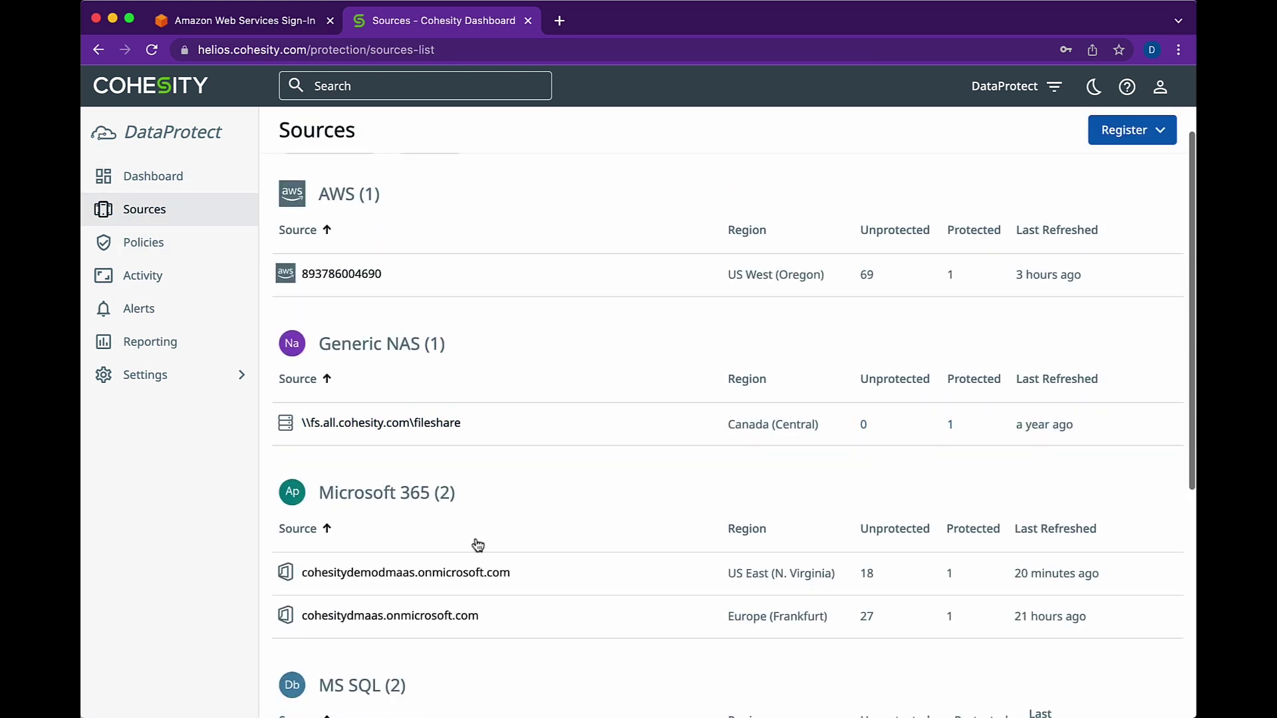